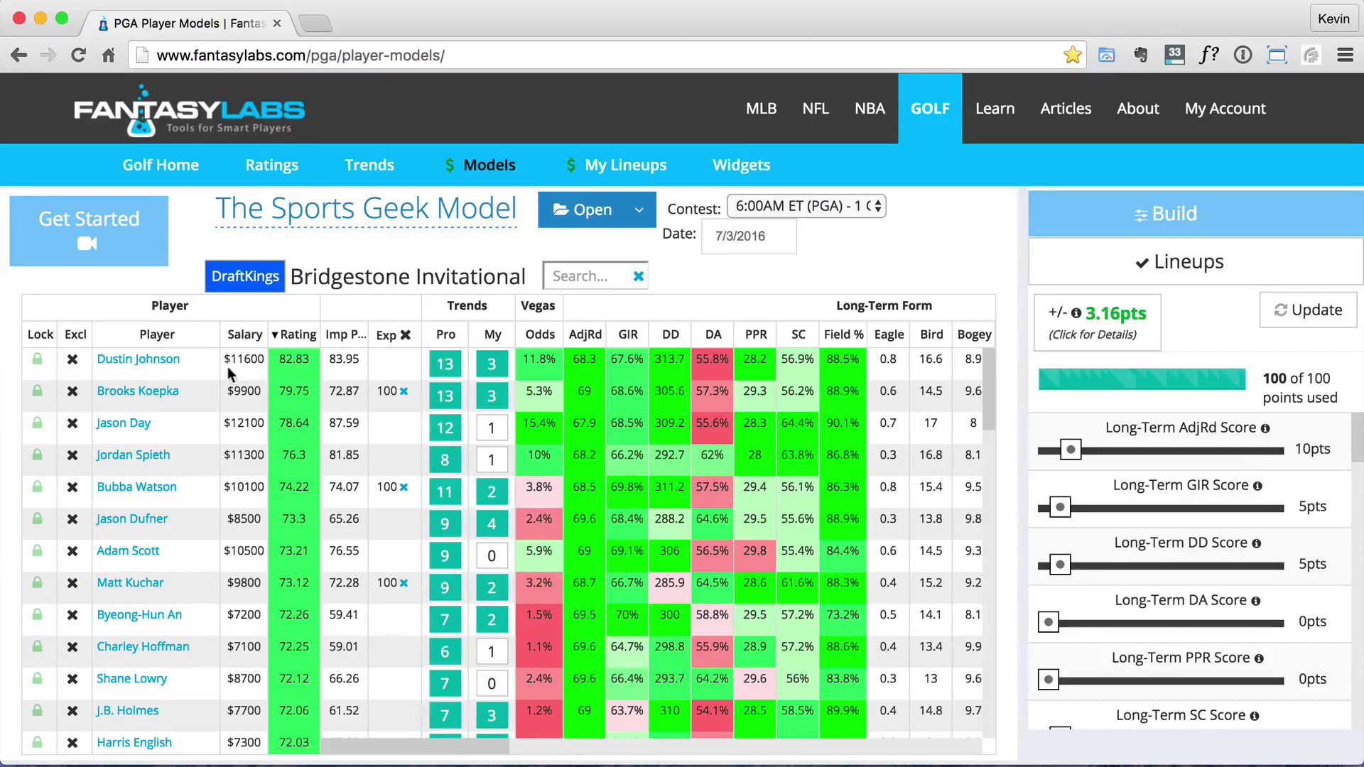
Look through Dustin Johnson's player details, then close them
left_click(160, 364)
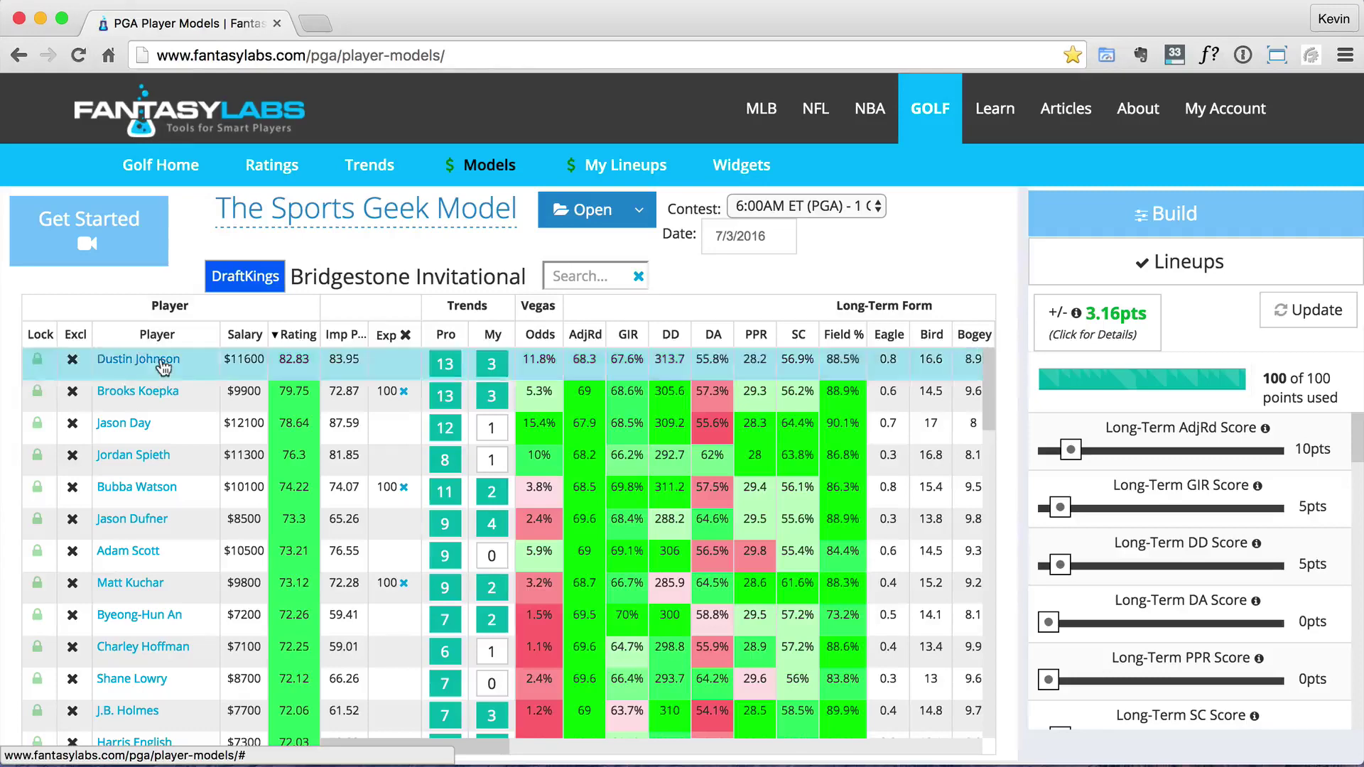
scroll(643, 575, "down", 3)
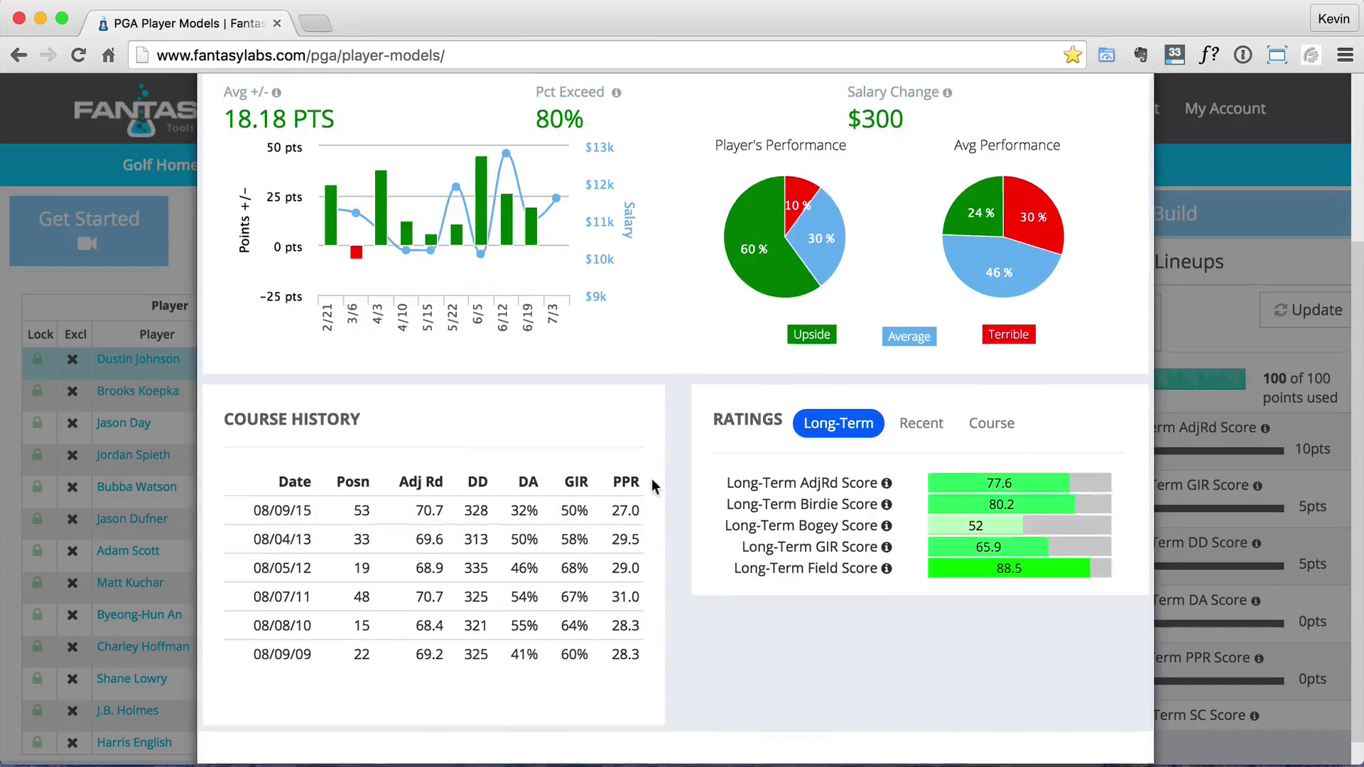
scroll(651, 478, "up", 5)
left_click(1126, 185)
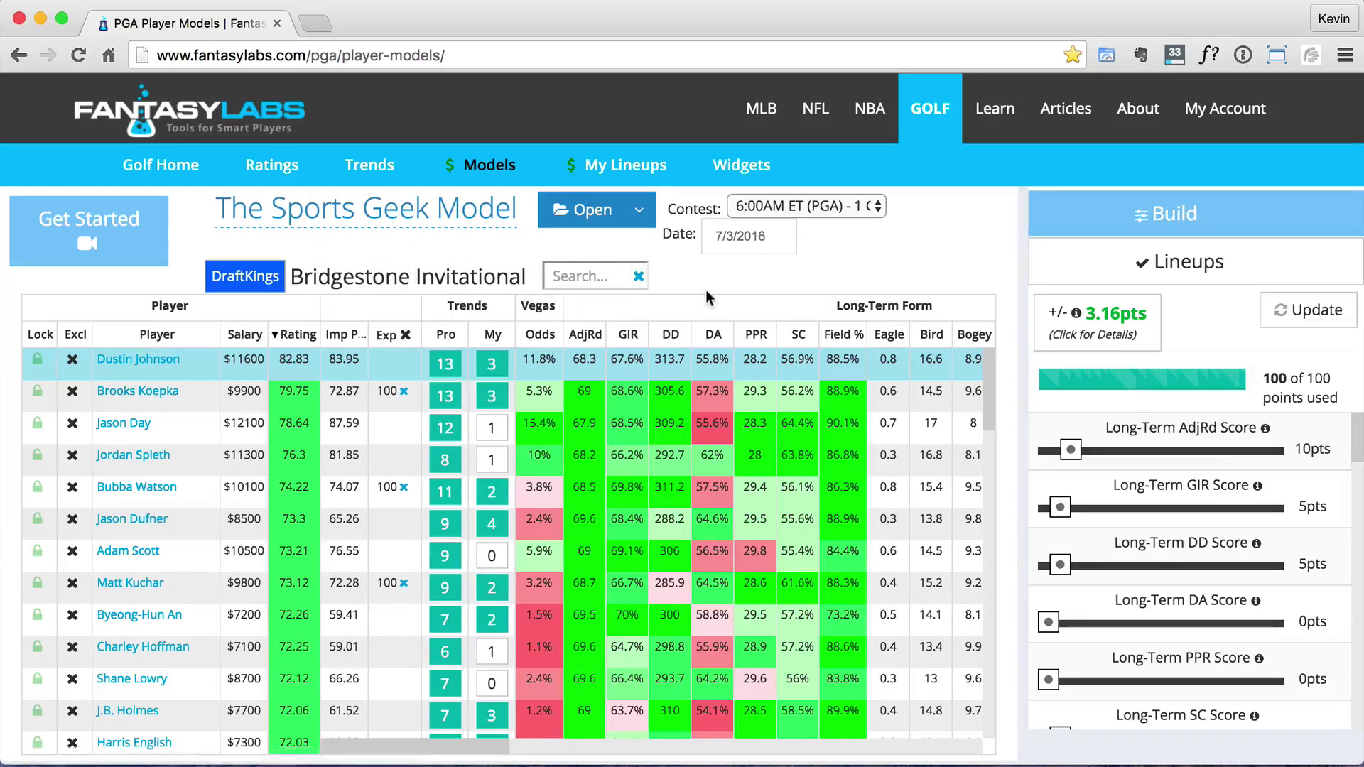
Review Brooks Koepka's game logs and overview: average +/- 0.29 PTS, 40% exceed rate
left_click(154, 395)
left_click(788, 190)
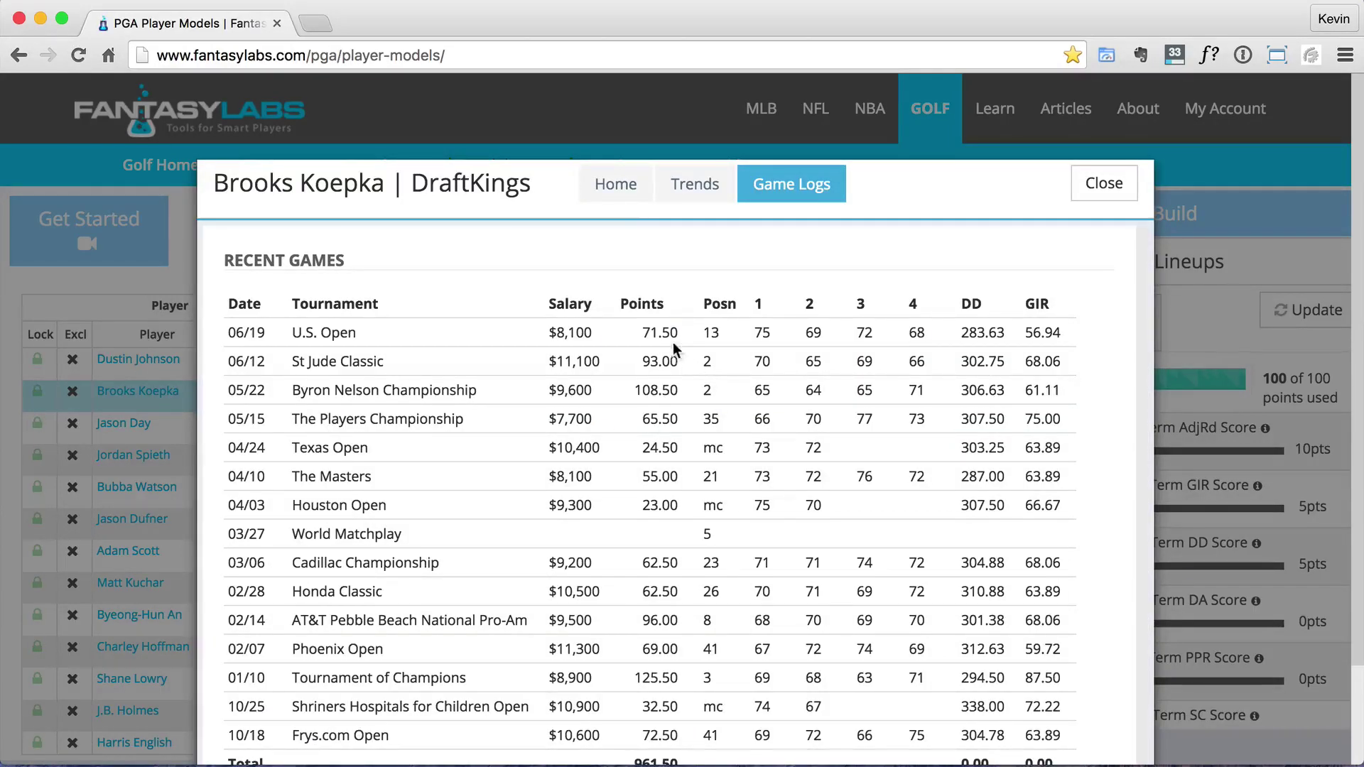
left_click(618, 189)
scroll(660, 279, "down", 3)
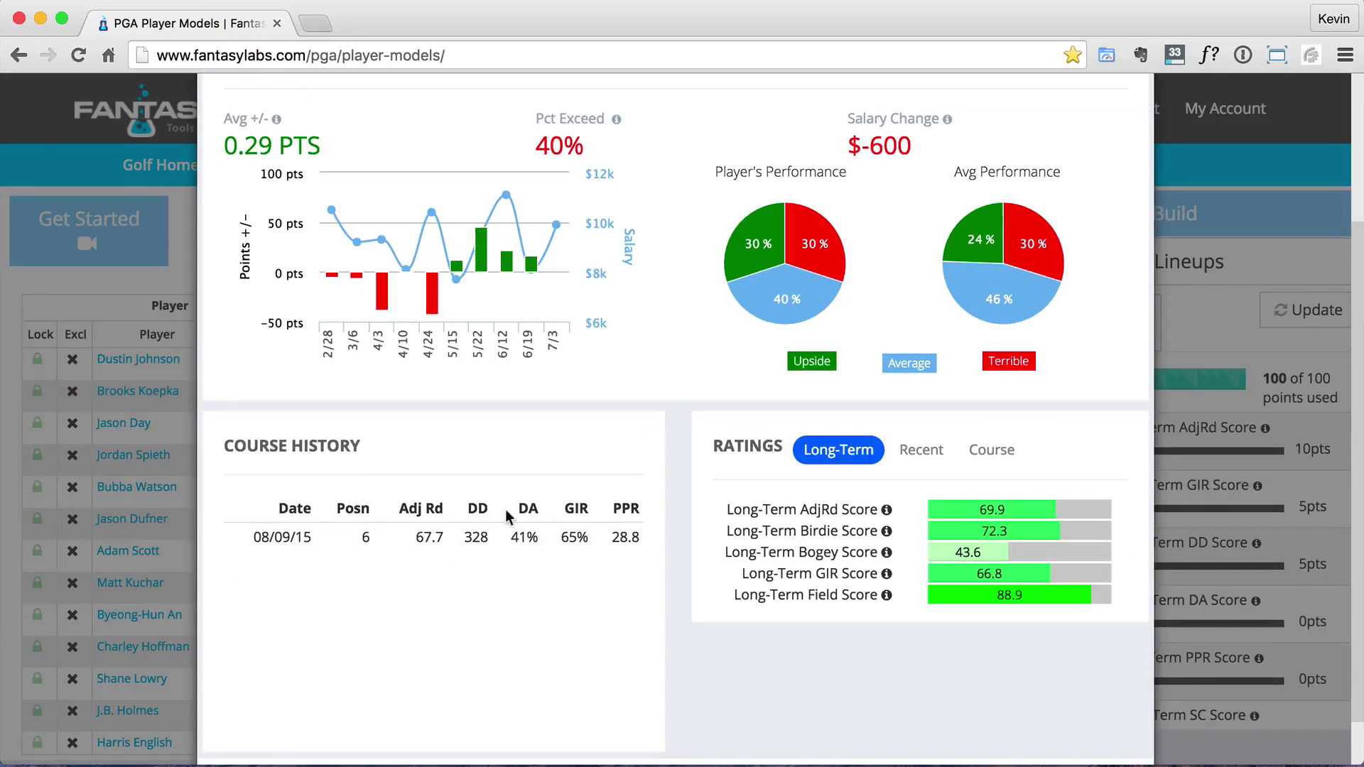
scroll(1001, 263, "up", 3)
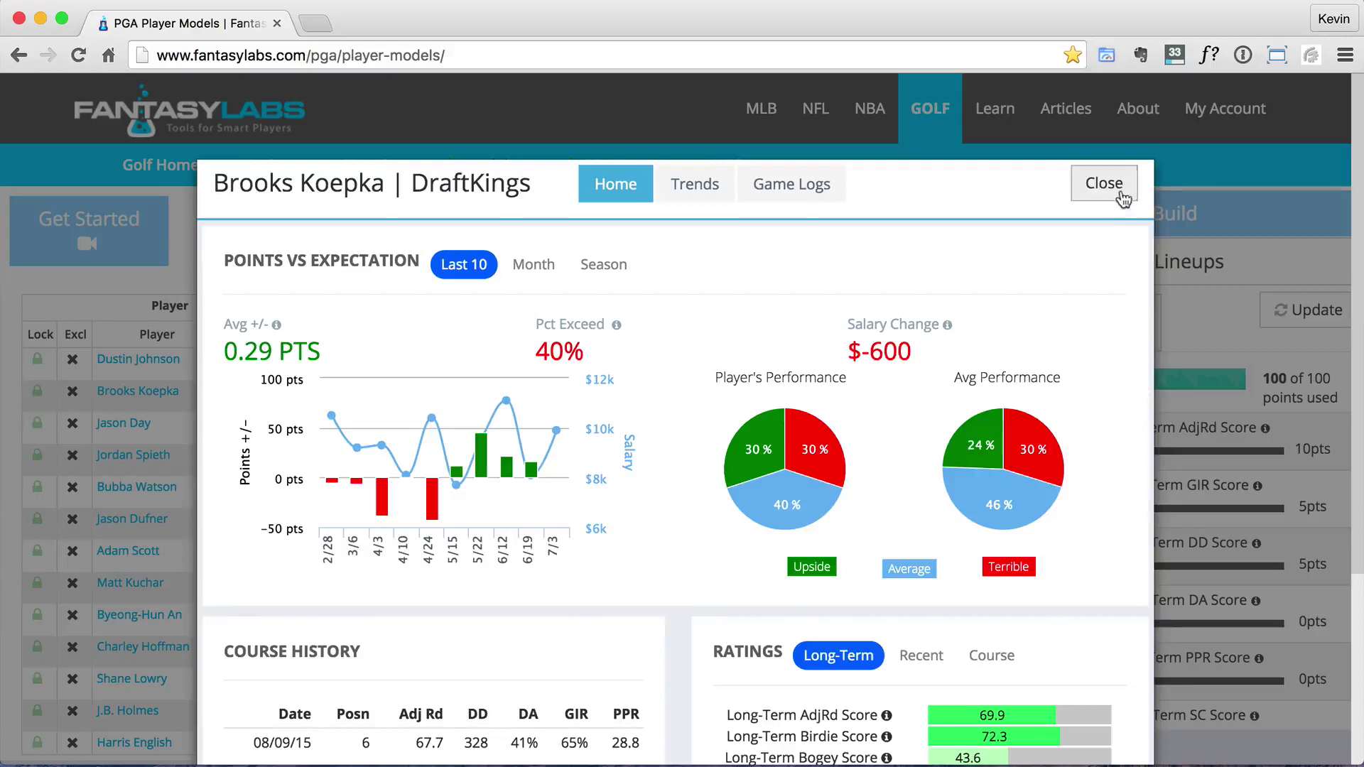
Close Brooks Koepka's player details to return to The Sports Geek Model table
left_click(1122, 199)
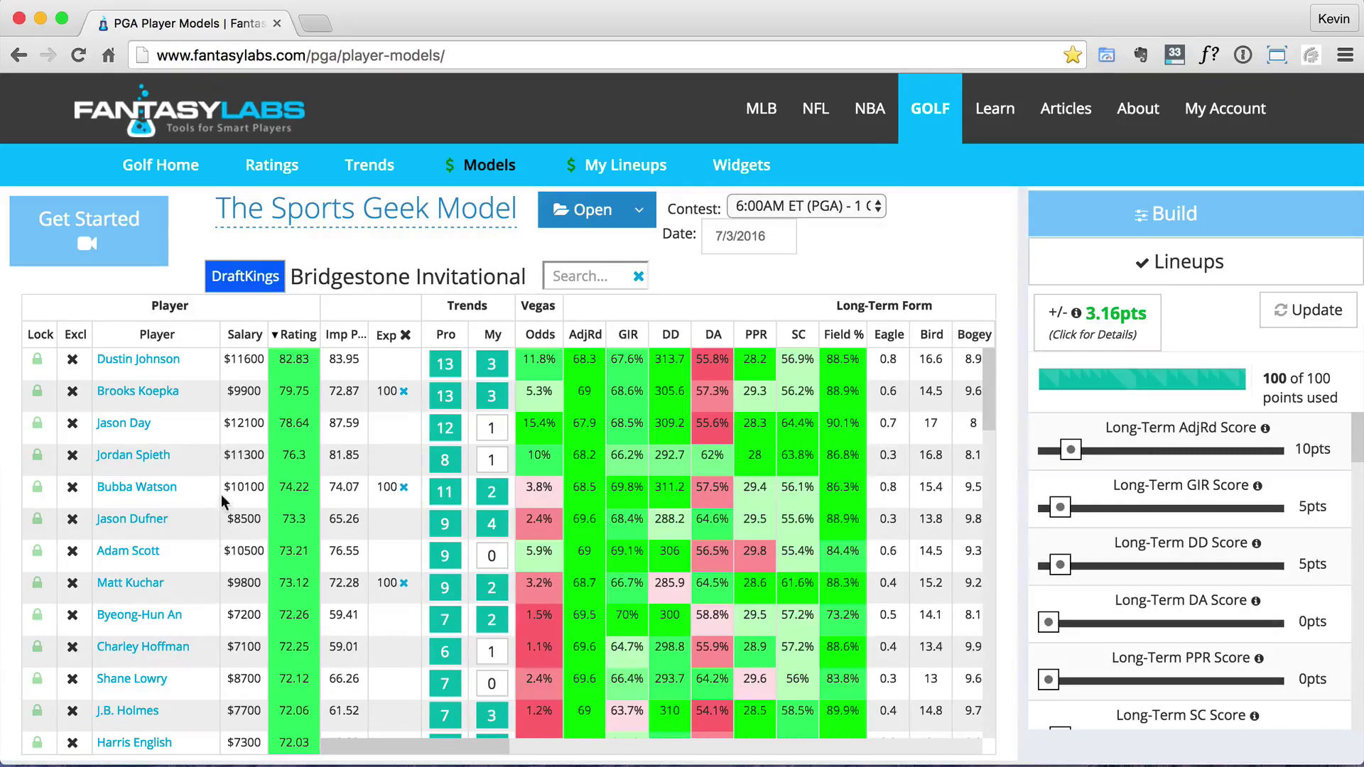
left_click(147, 490)
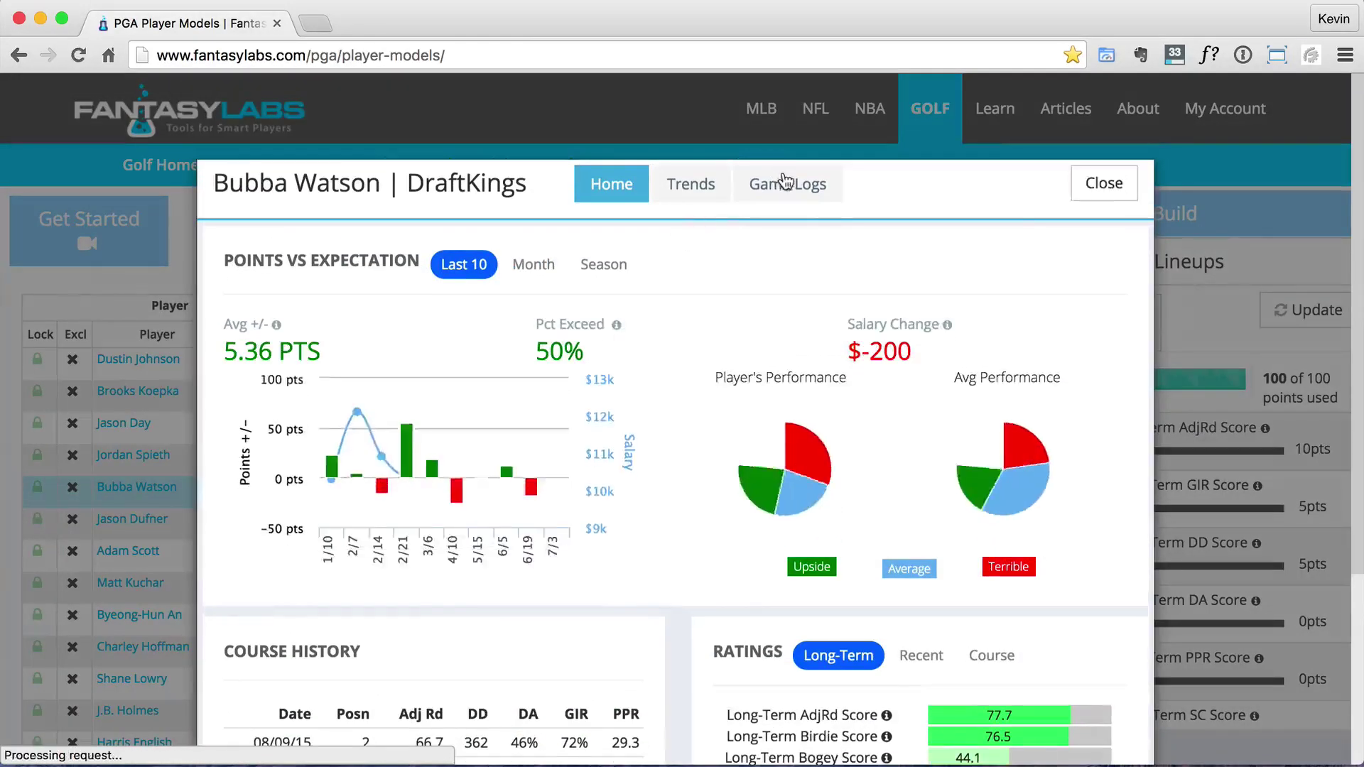
left_click(780, 185)
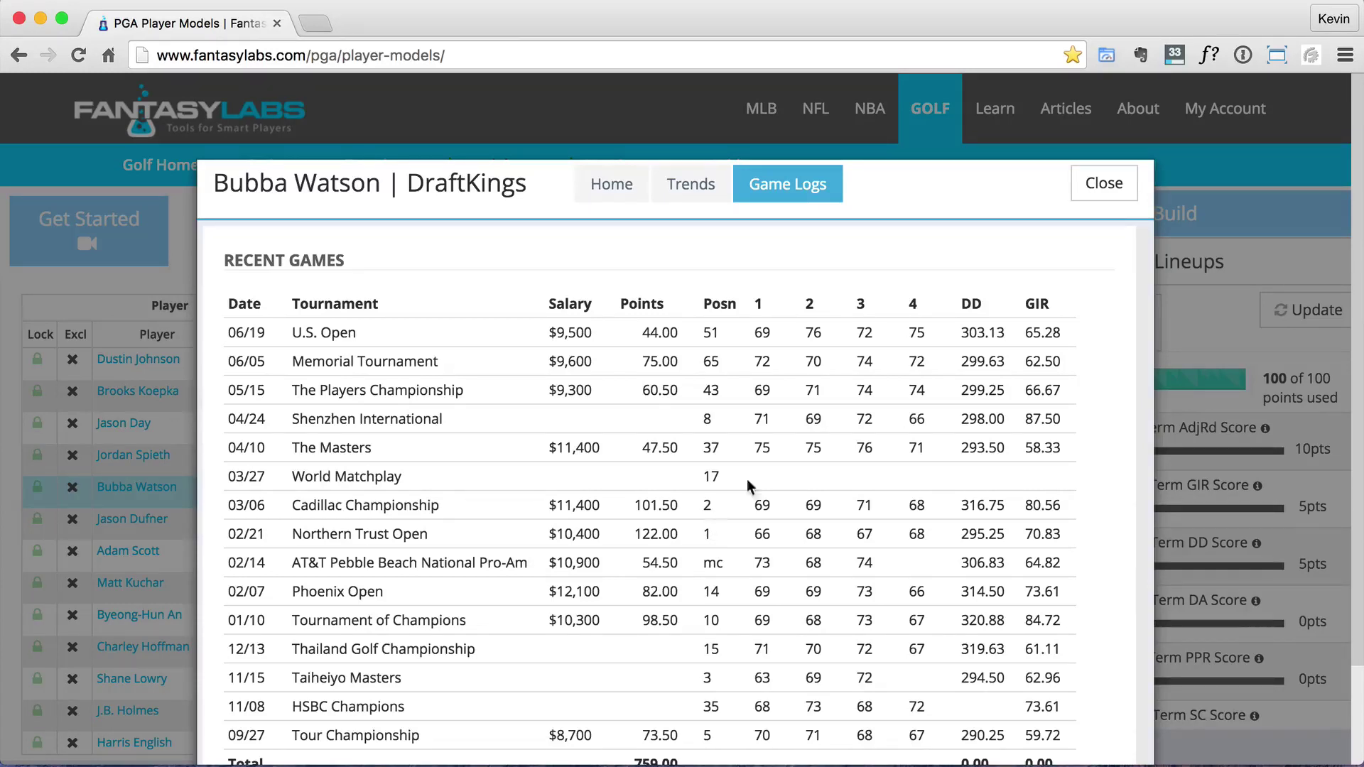
left_click(1085, 200)
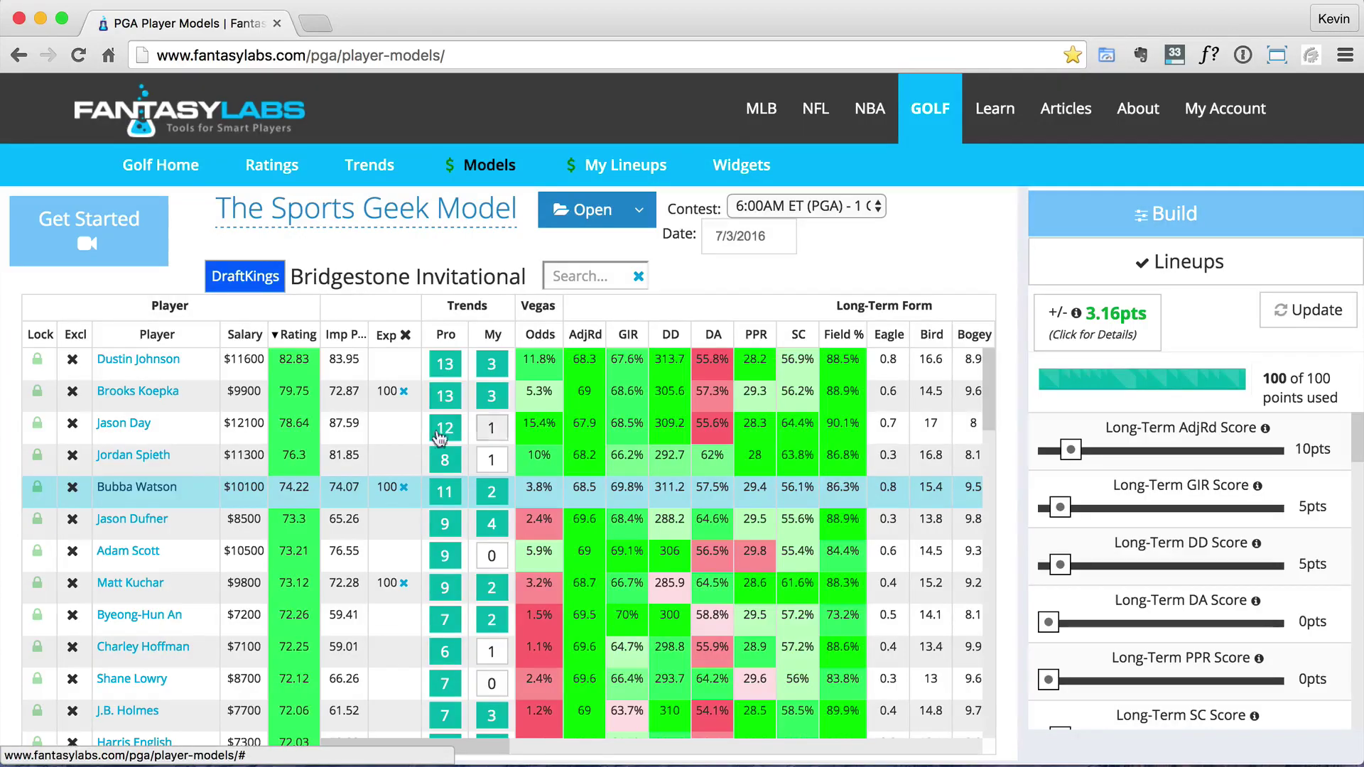
left_click(146, 492)
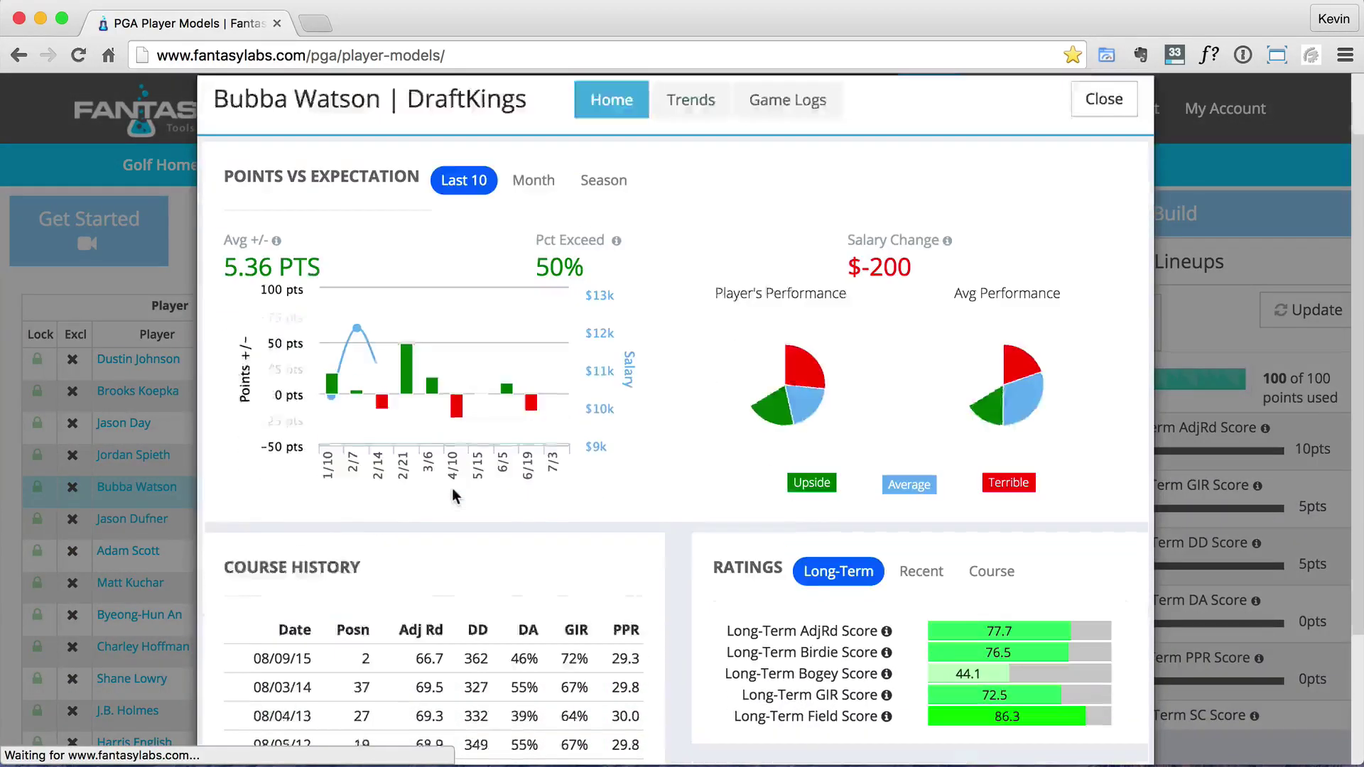
scroll(452, 488, "down", 2)
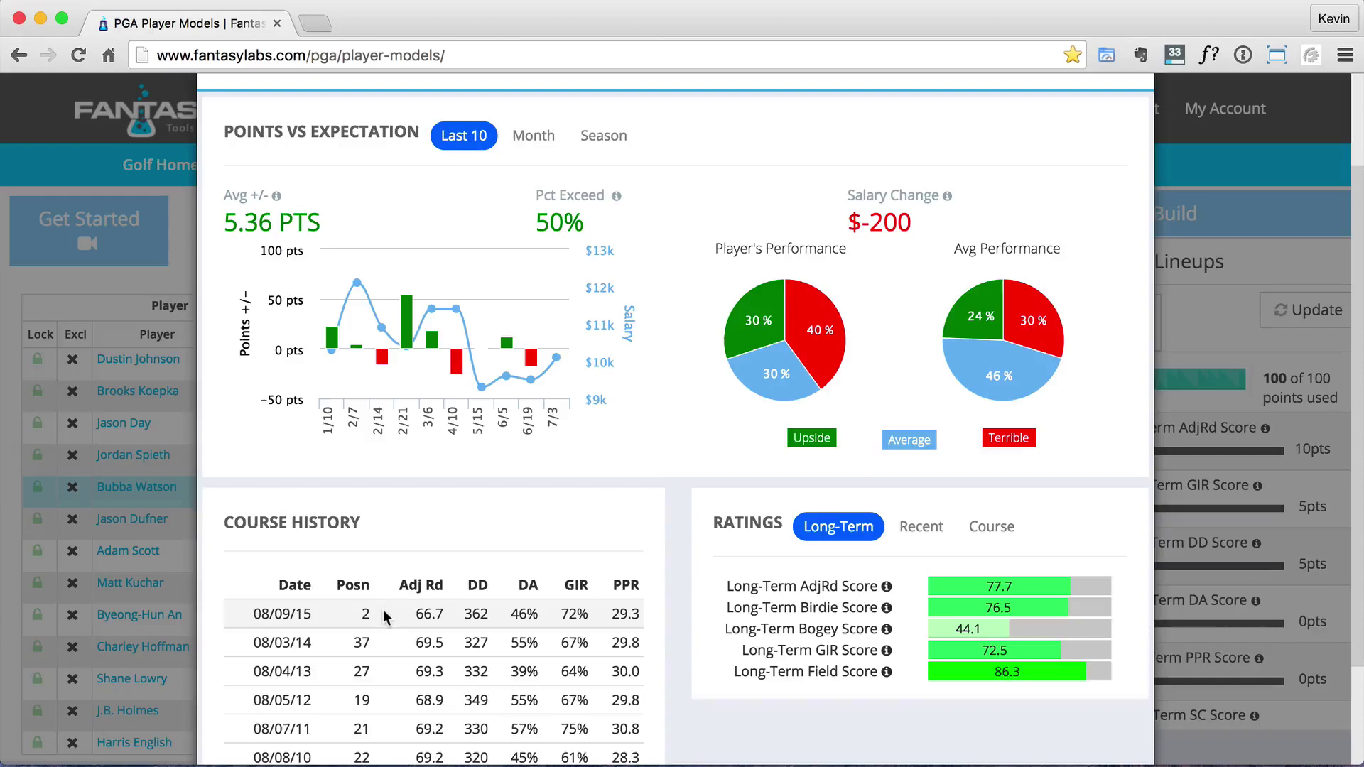
scroll(385, 617, "down", 2)
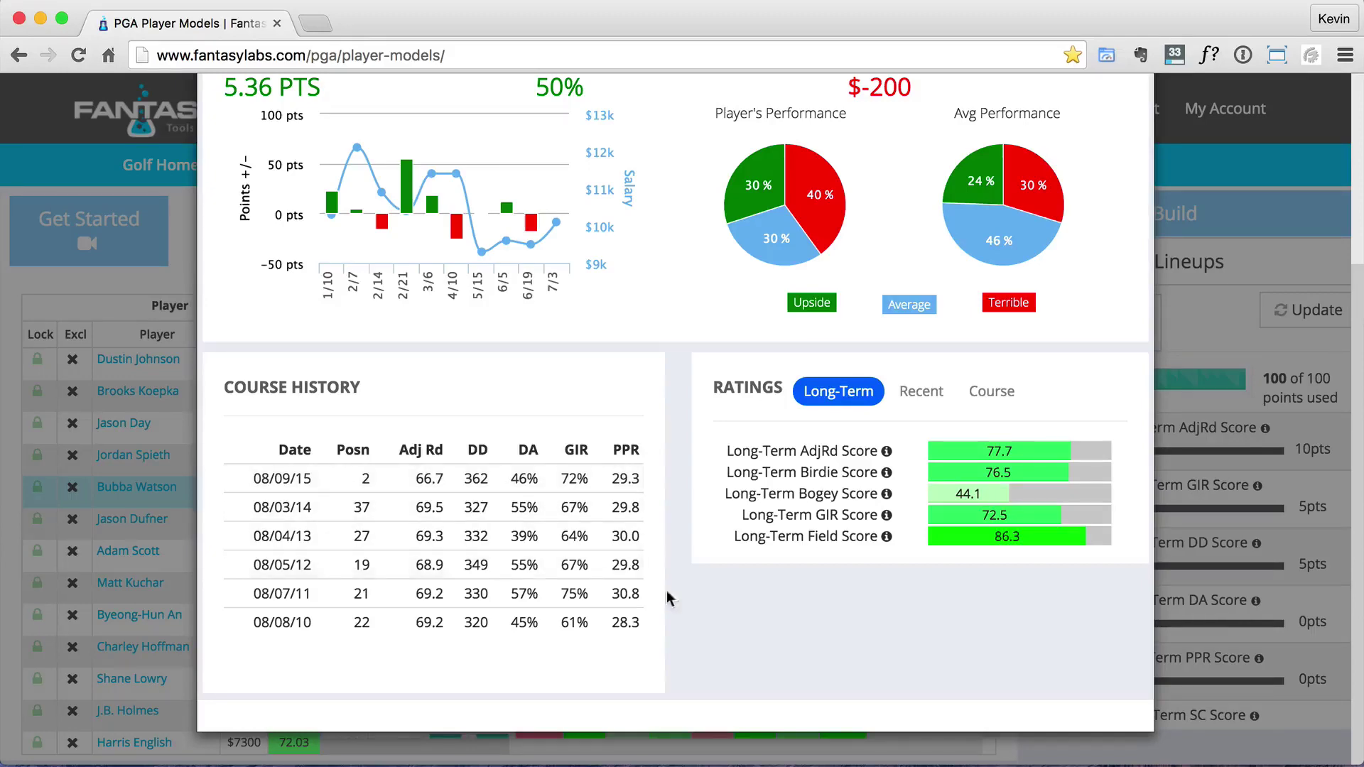
scroll(441, 462, "up", 1)
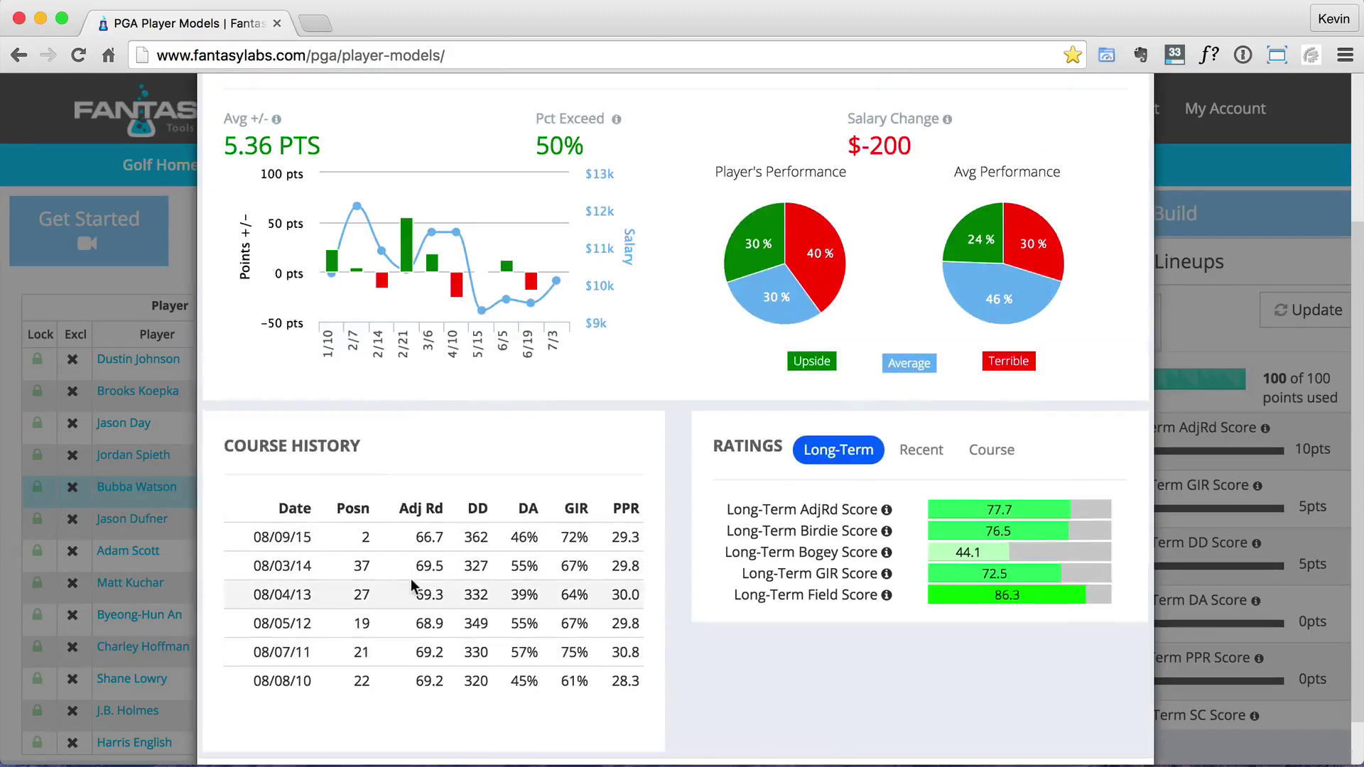
scroll(960, 385, "up", 3)
left_click(1117, 191)
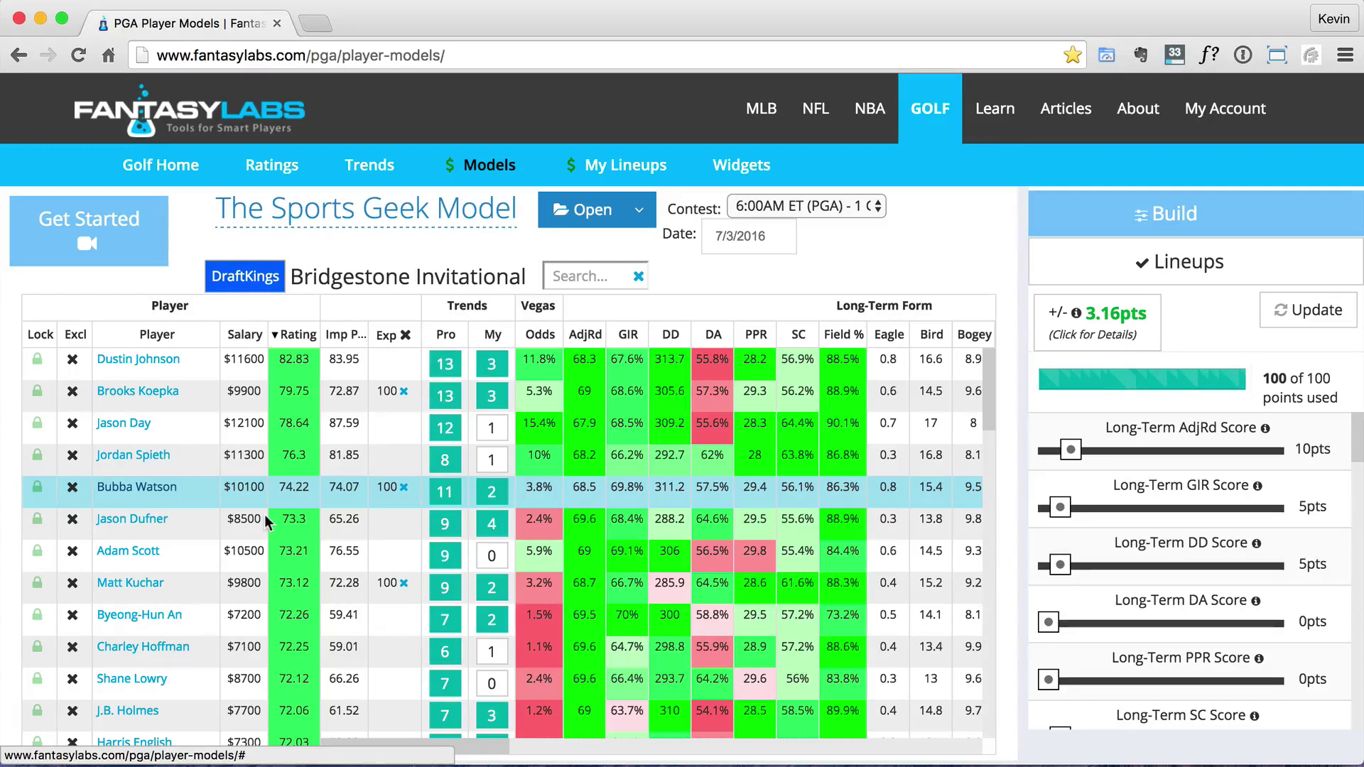
left_click(389, 524)
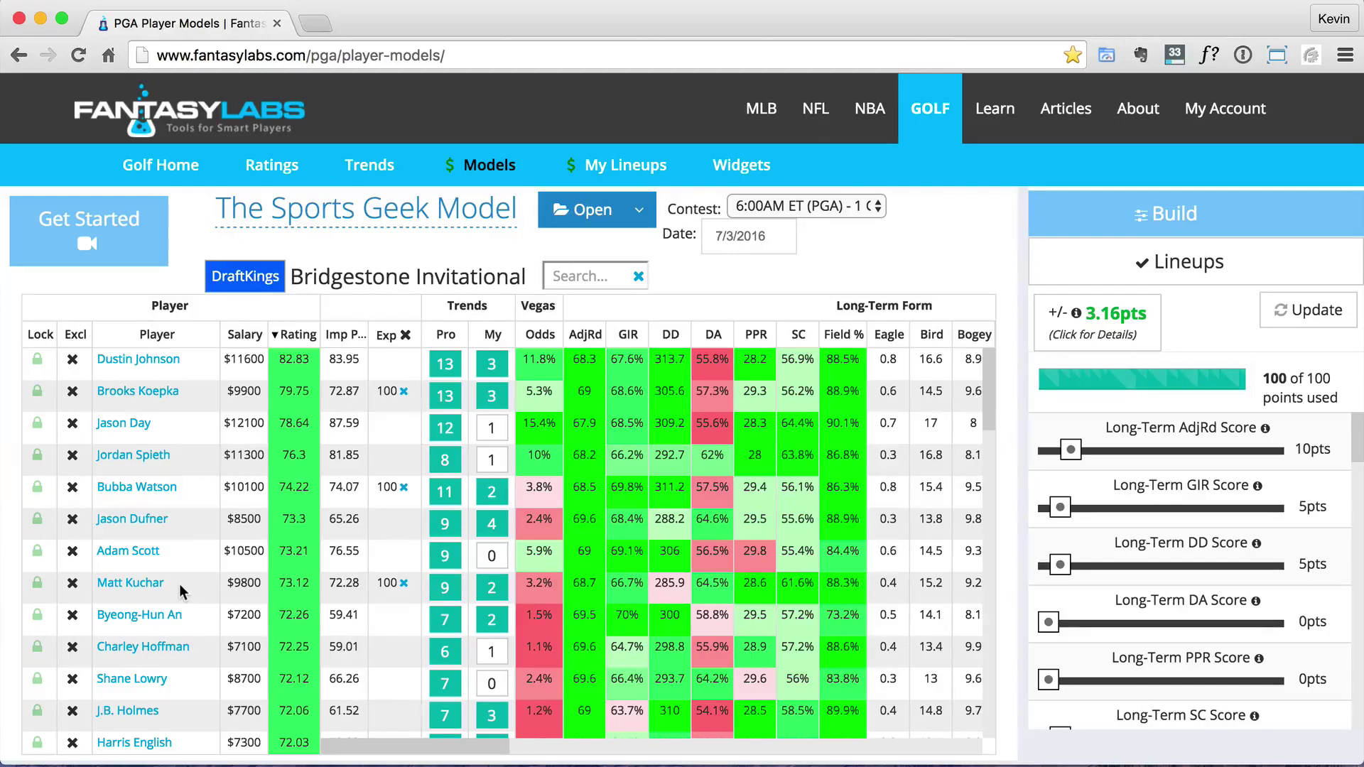
left_click(137, 587)
scroll(426, 556, "down", 2)
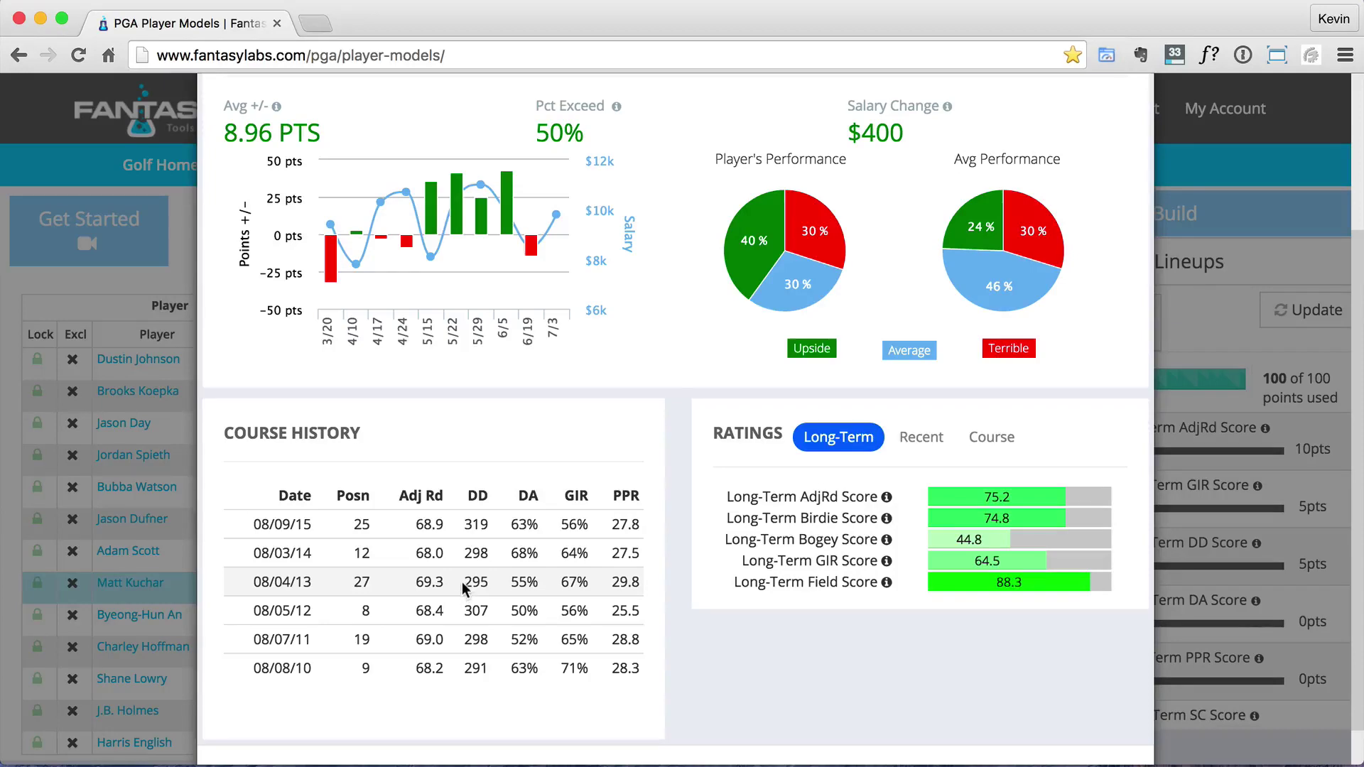
scroll(519, 490, "up", 3)
scroll(612, 220, "up", 4)
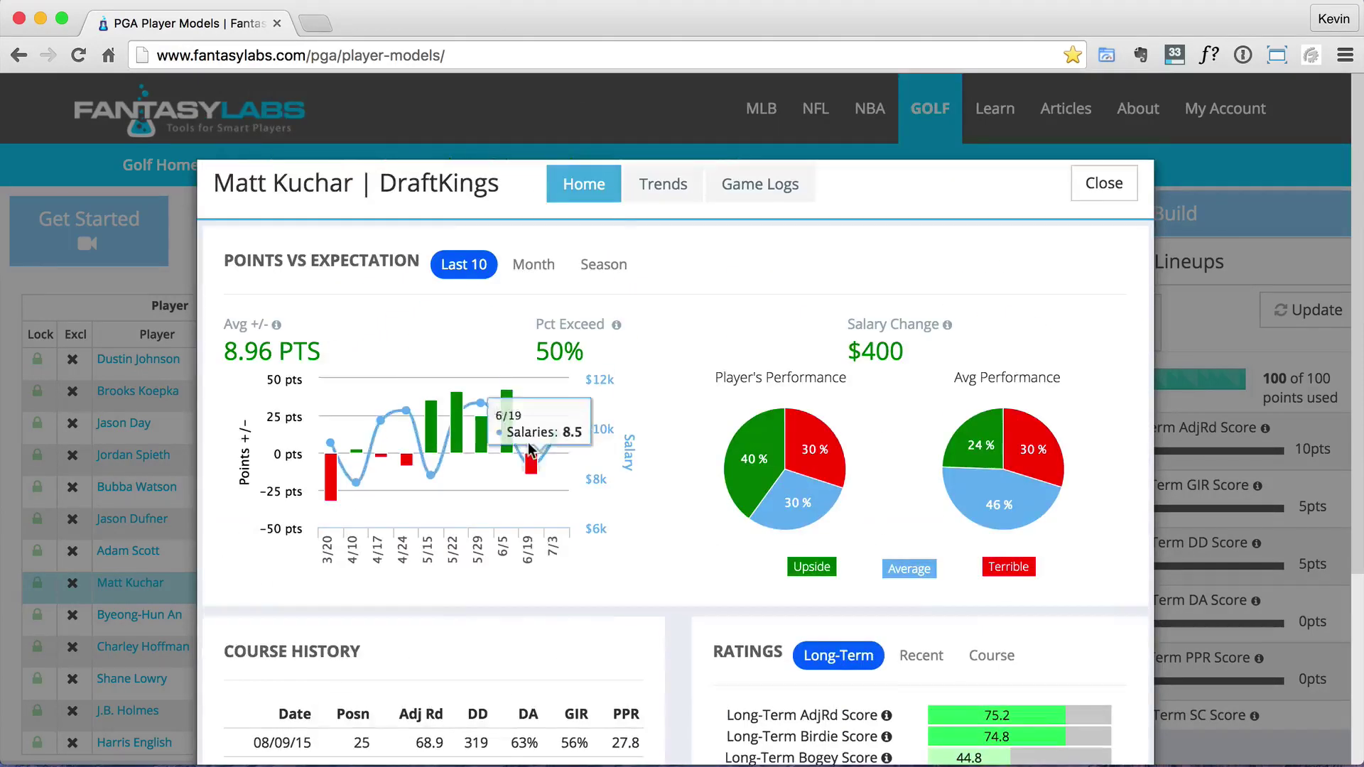
scroll(533, 447, "down", 4)
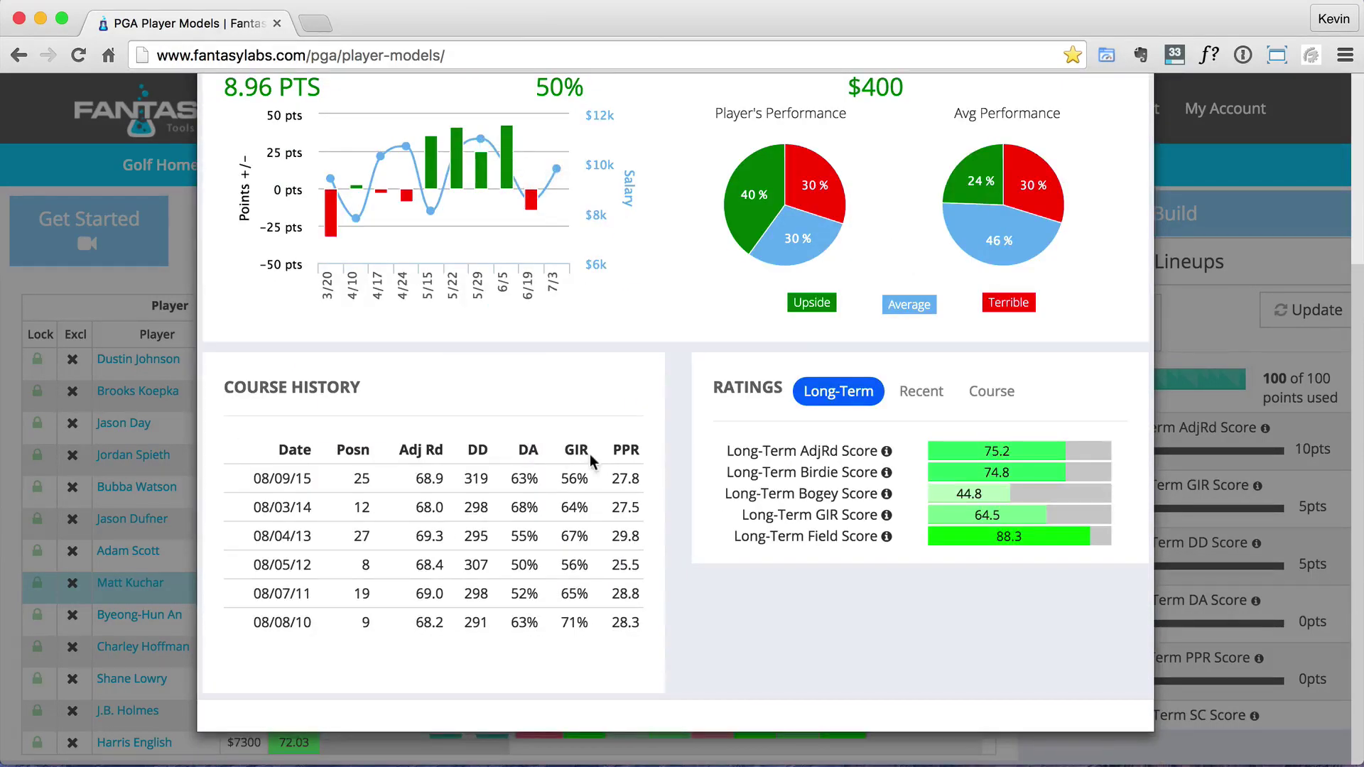
scroll(590, 454, "up", 4)
scroll(731, 277, "down", 4)
scroll(751, 352, "up", 4)
left_click(777, 189)
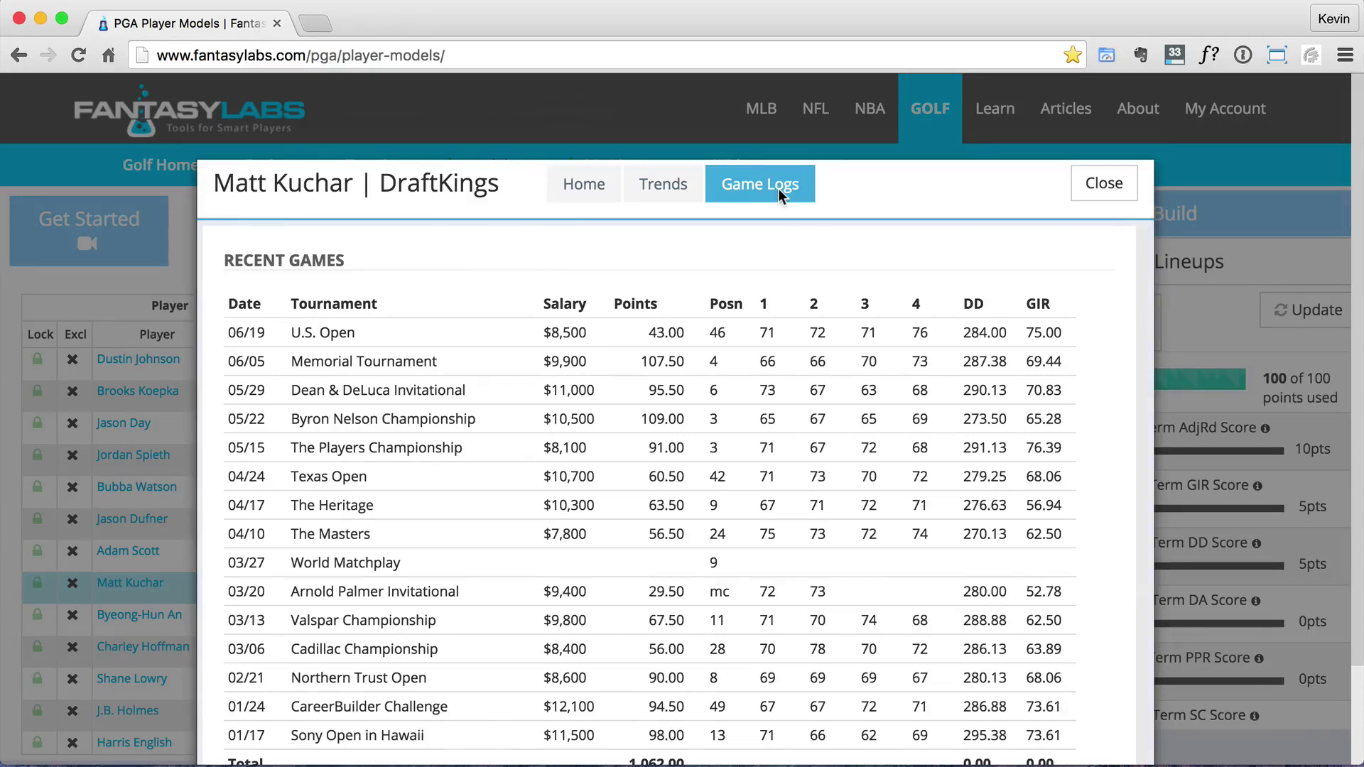
left_click(1094, 195)
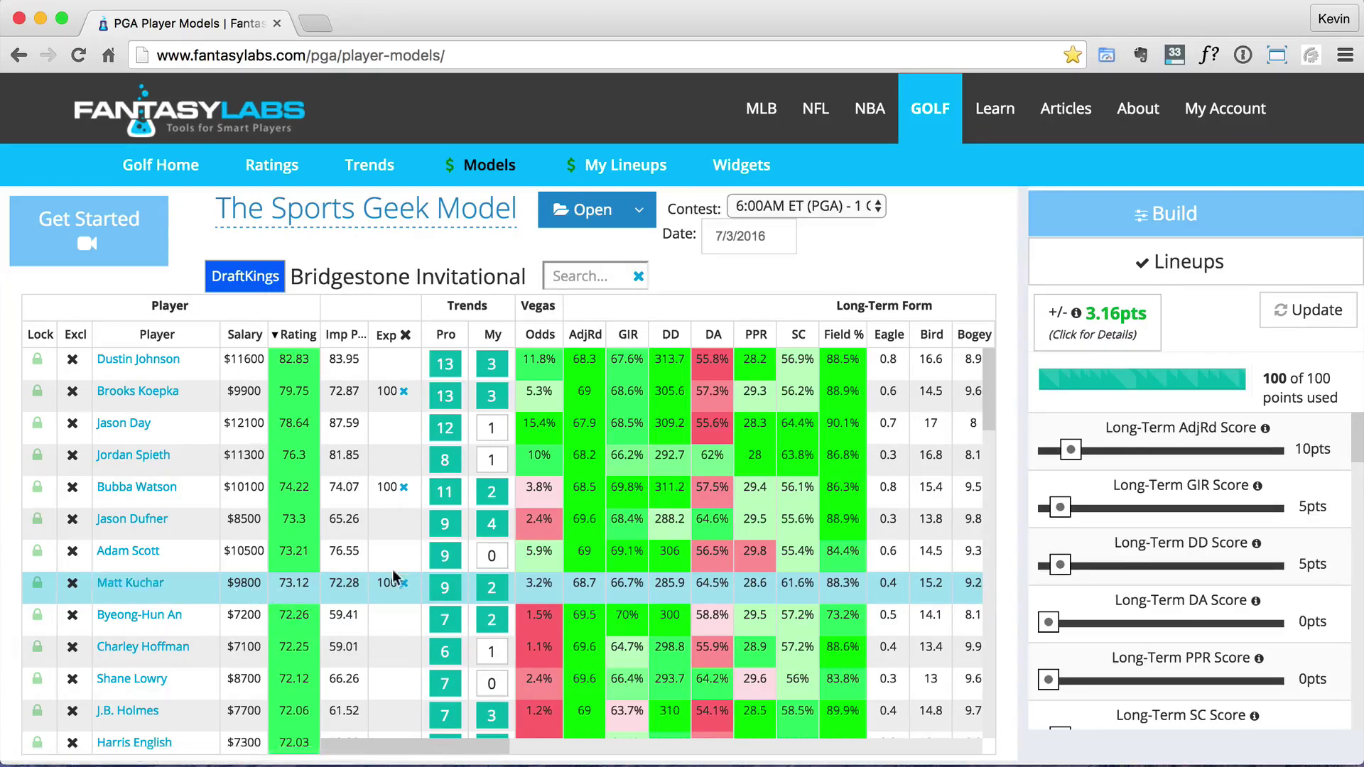
left_click_drag(991, 398, 991, 405)
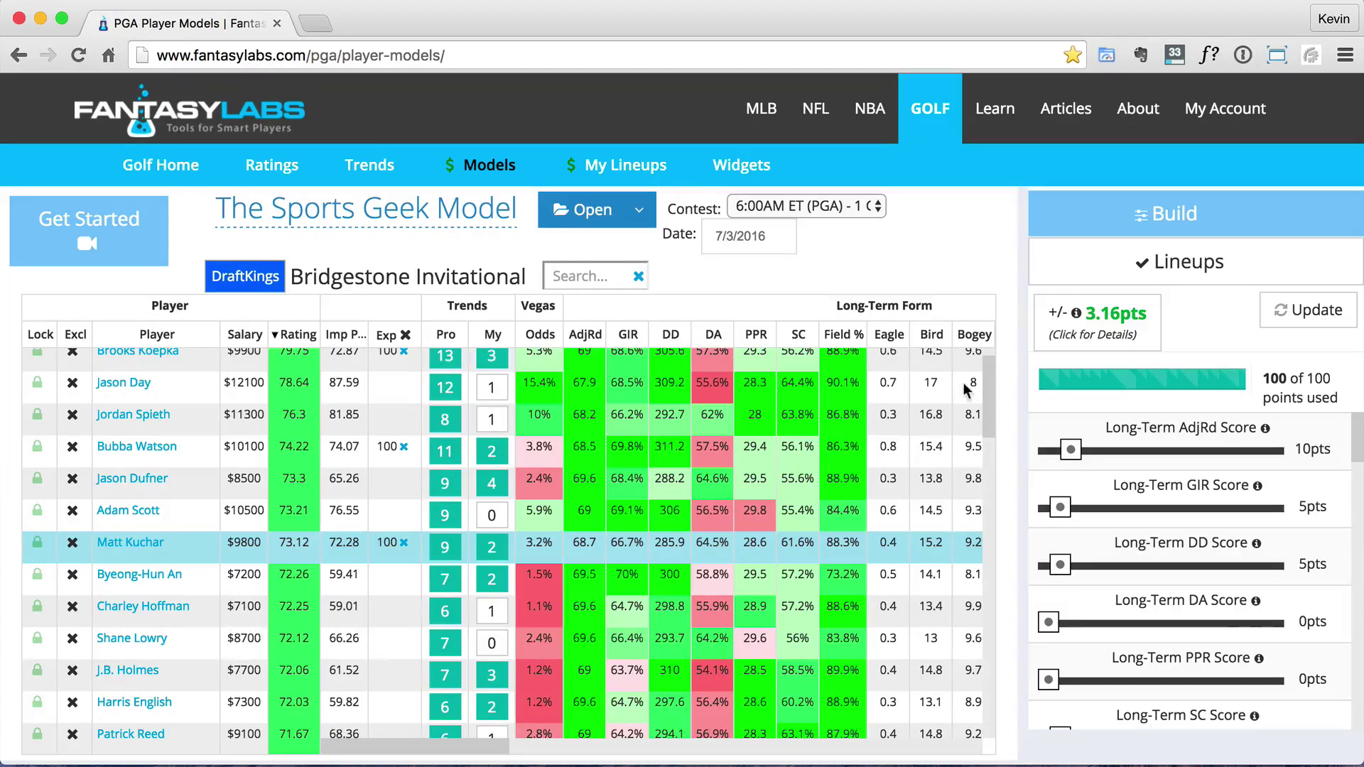
mouse_move(986, 377)
left_mouse_down()
mouse_move(1004, 488)
mouse_move(1007, 694)
mouse_move(998, 355)
left_mouse_up()
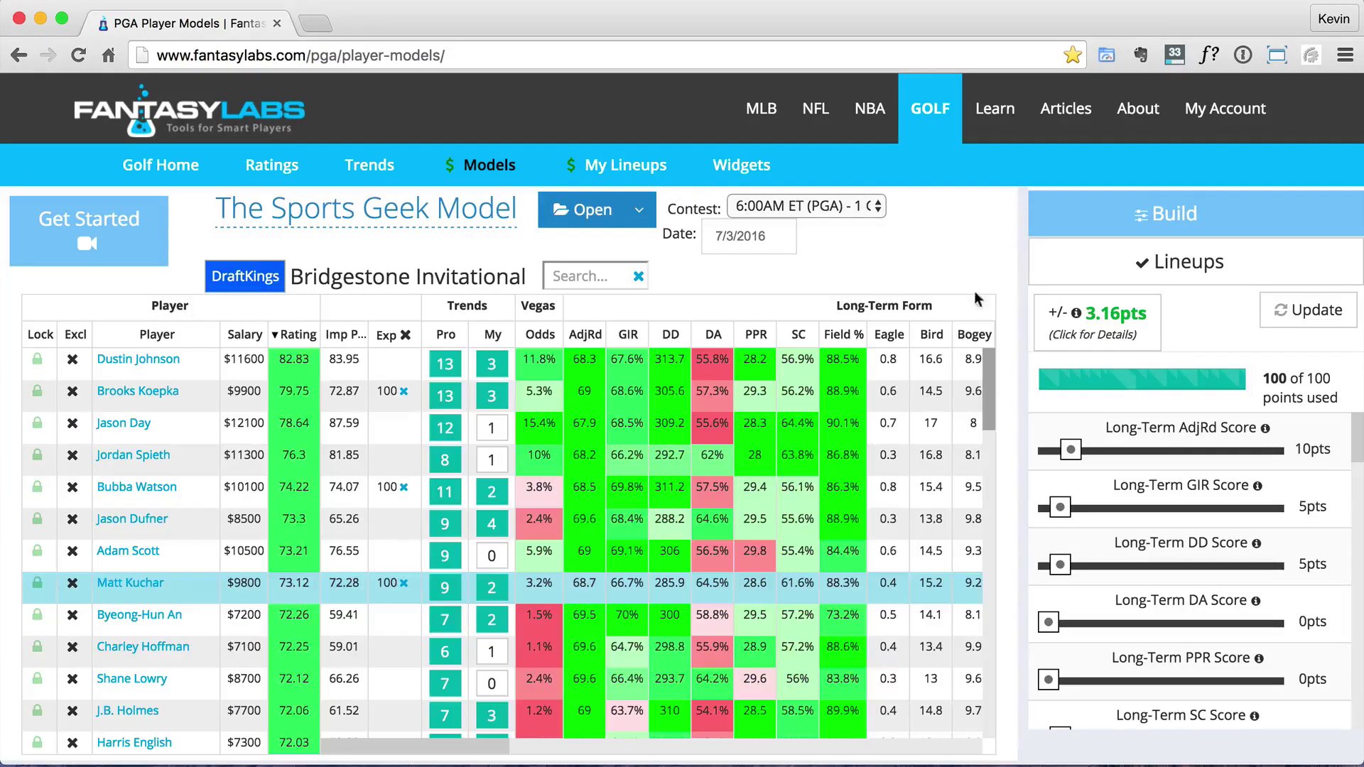
Sort players by salary descending, Jason Day at $12100 on top, and scan the table
left_click(256, 338)
left_click(256, 338)
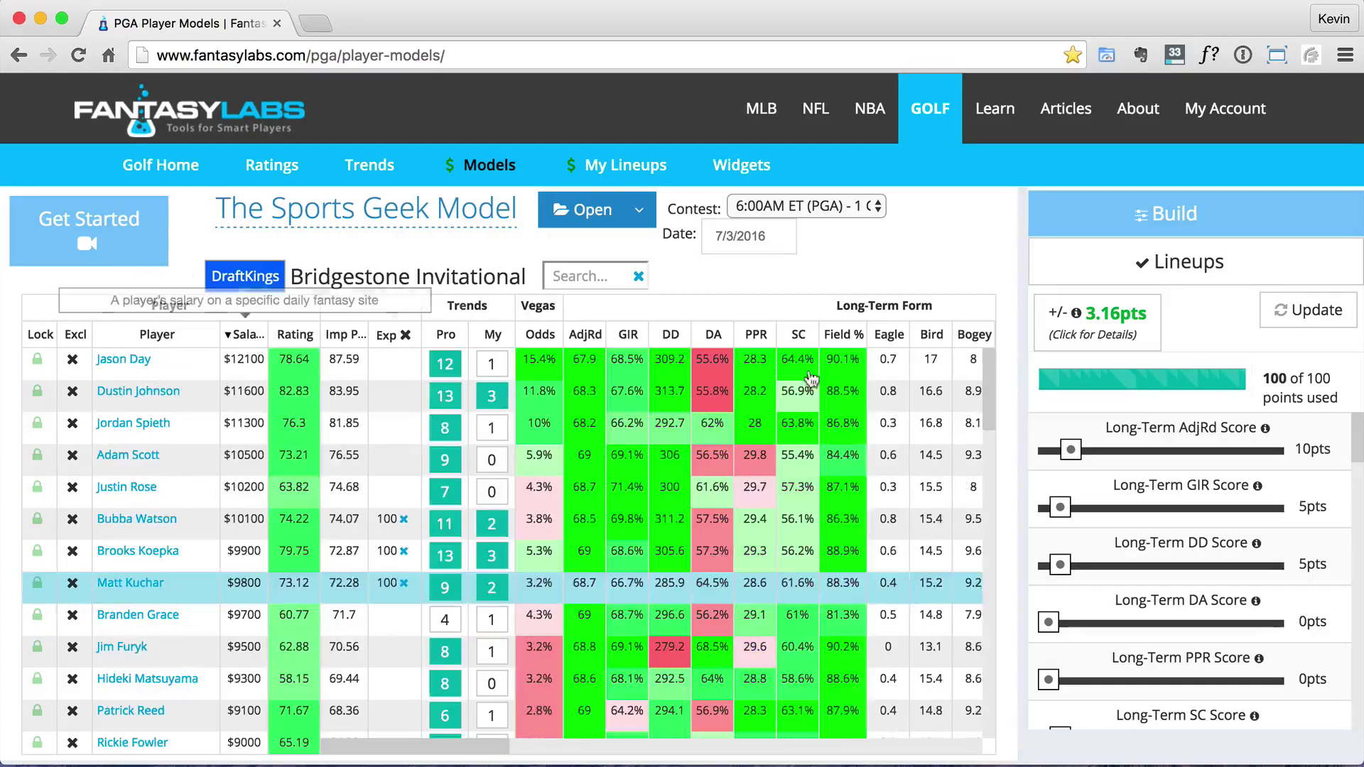
left_click_drag(992, 359, 1023, 607)
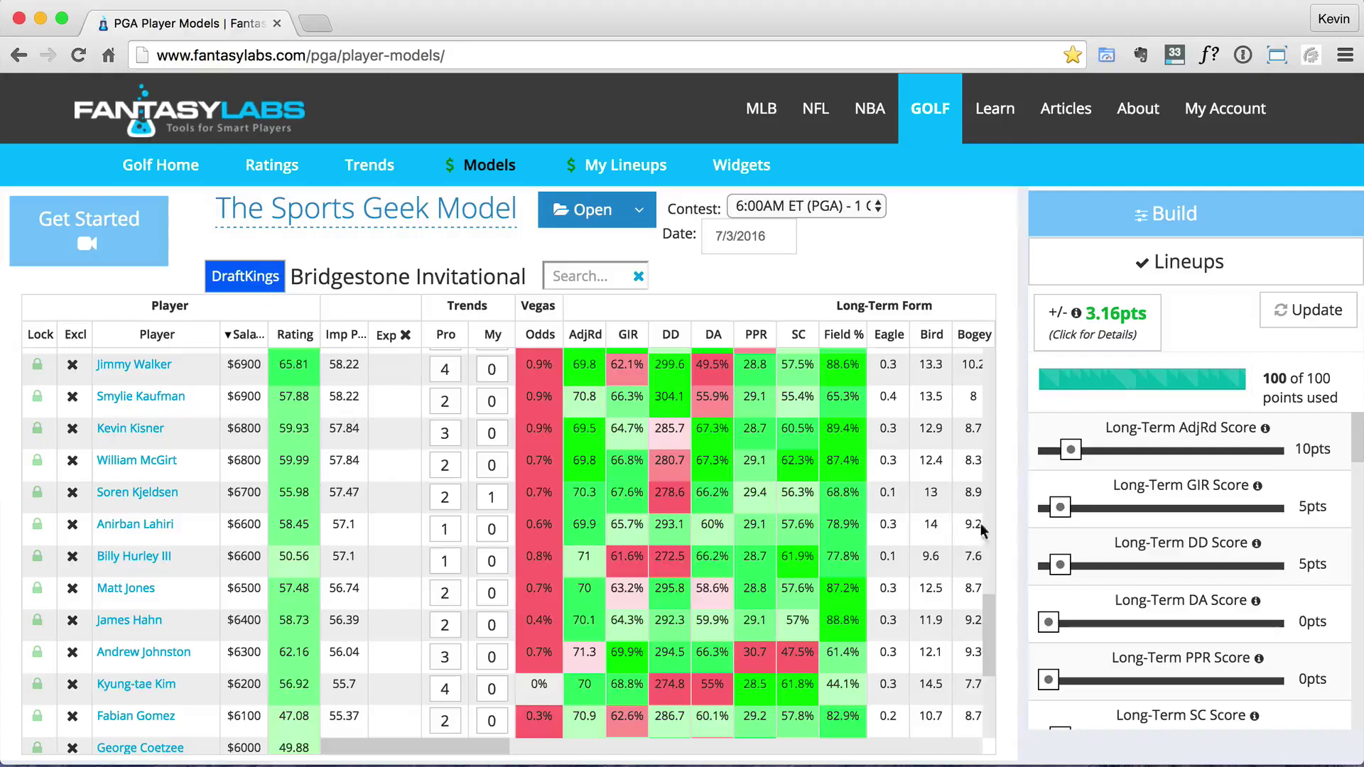
mouse_move(990, 621)
left_mouse_down()
mouse_move(1004, 688)
mouse_move(1010, 633)
left_mouse_up()
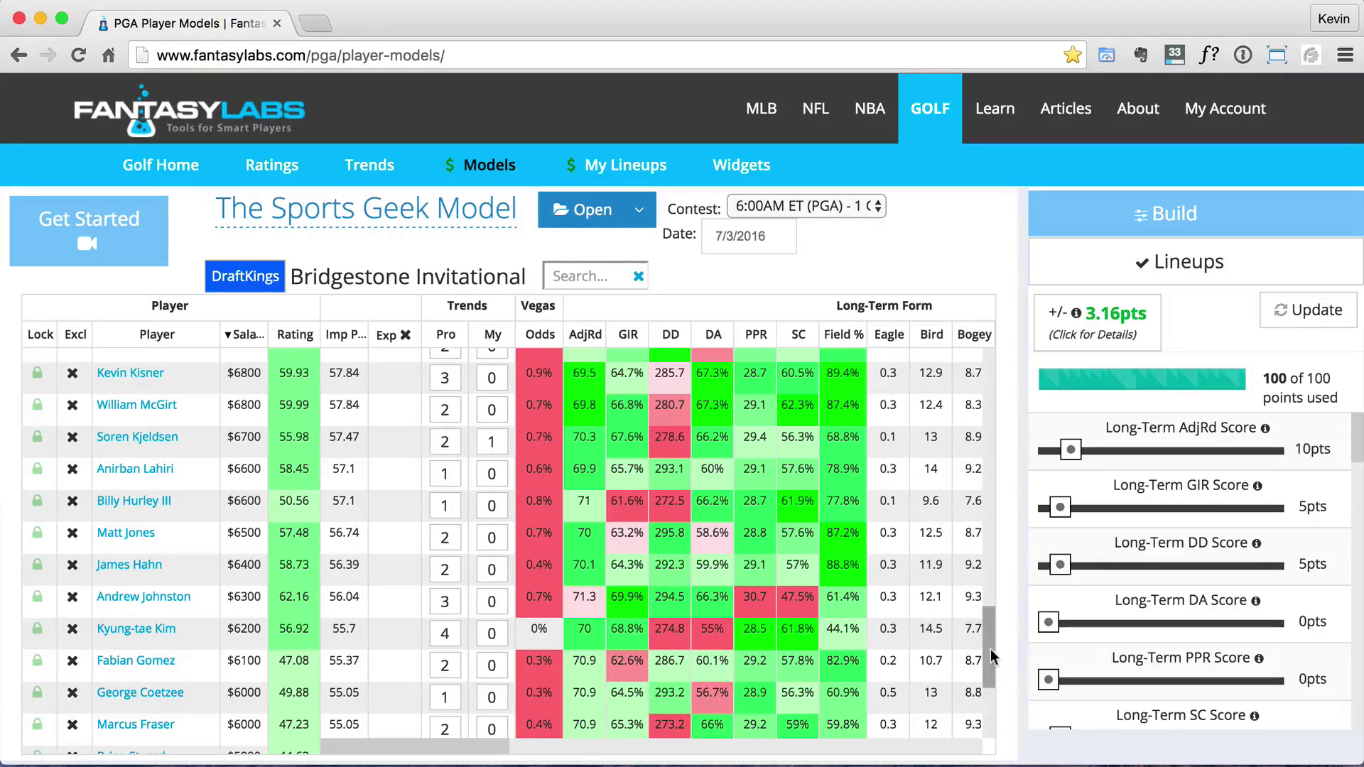
left_click_drag(992, 657, 999, 386)
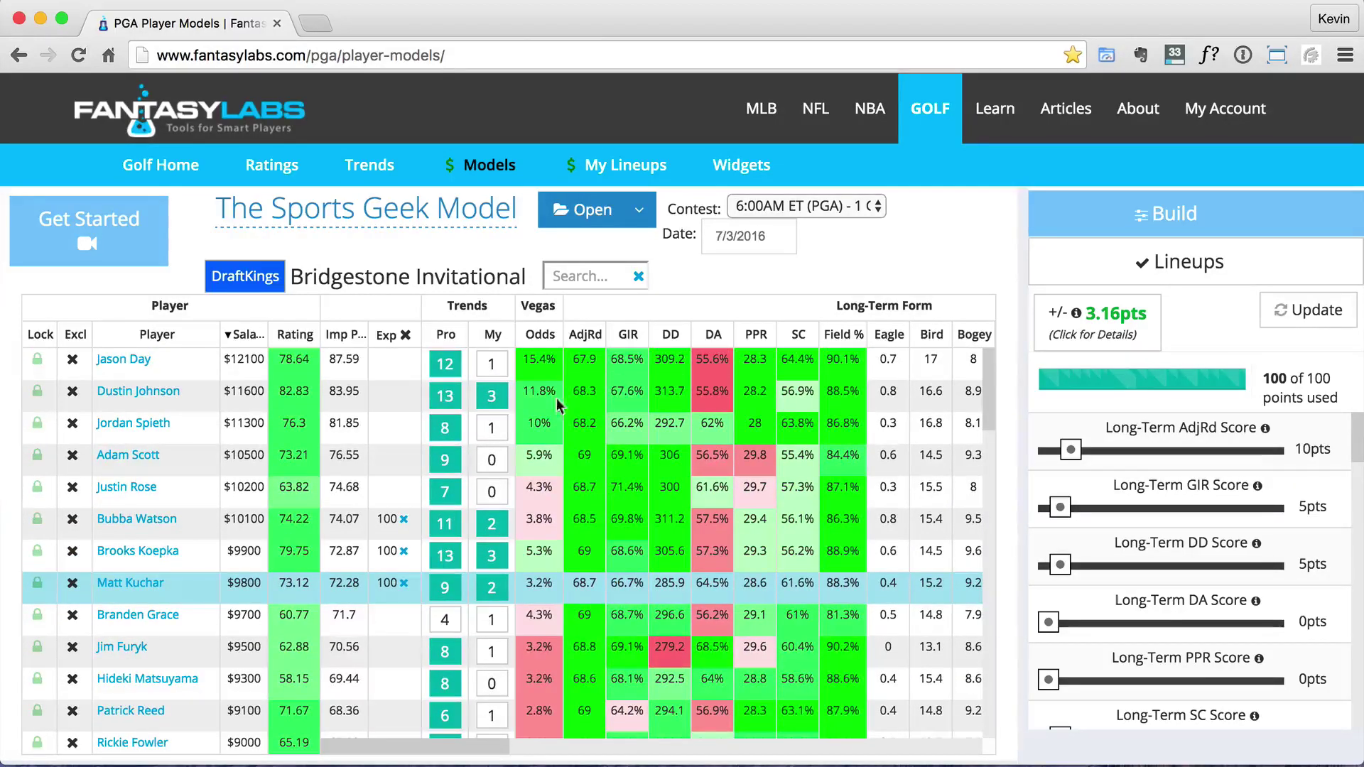